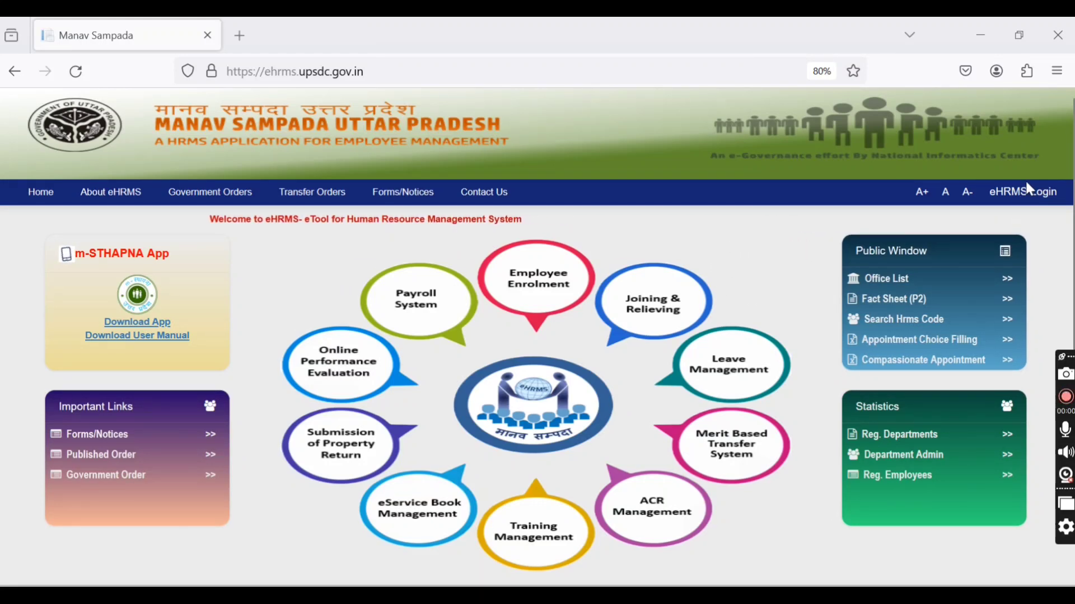
Step: Open the eHRMS user login form, choose ALL OTHER DEPARTMENTS as the user department and enter the administrator's user ID
left_click(1026, 206)
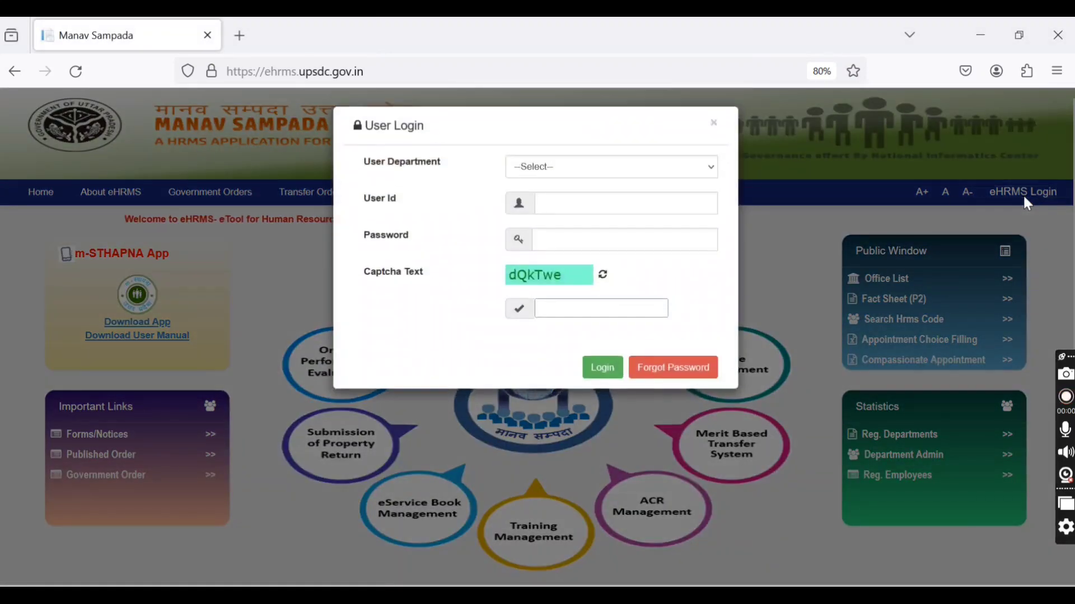
left_click(664, 173)
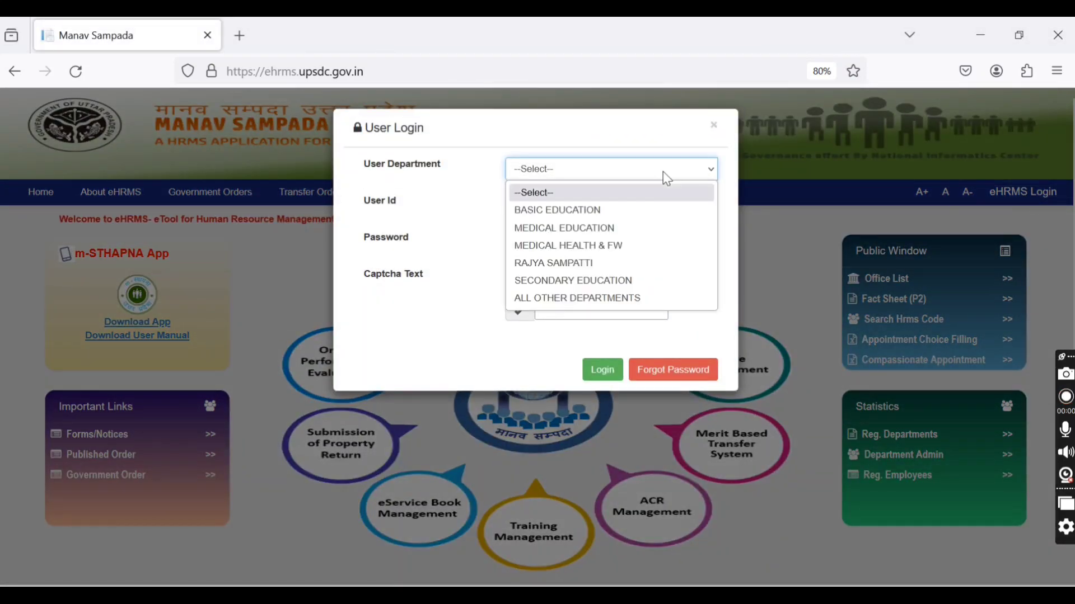
left_click(621, 298)
left_click(628, 204)
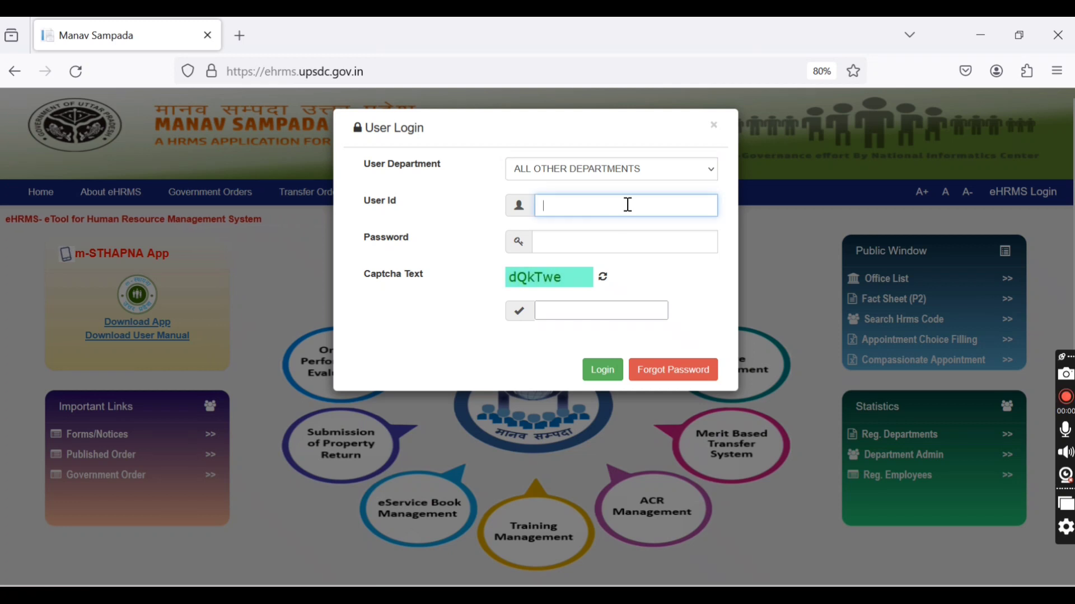
type("d")
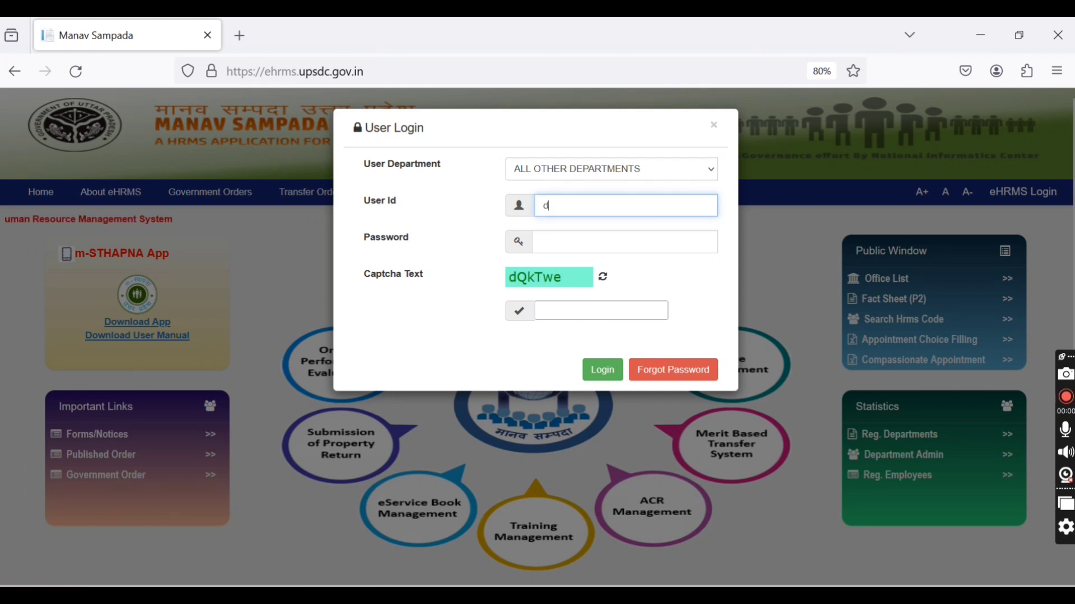
type("ptadmup")
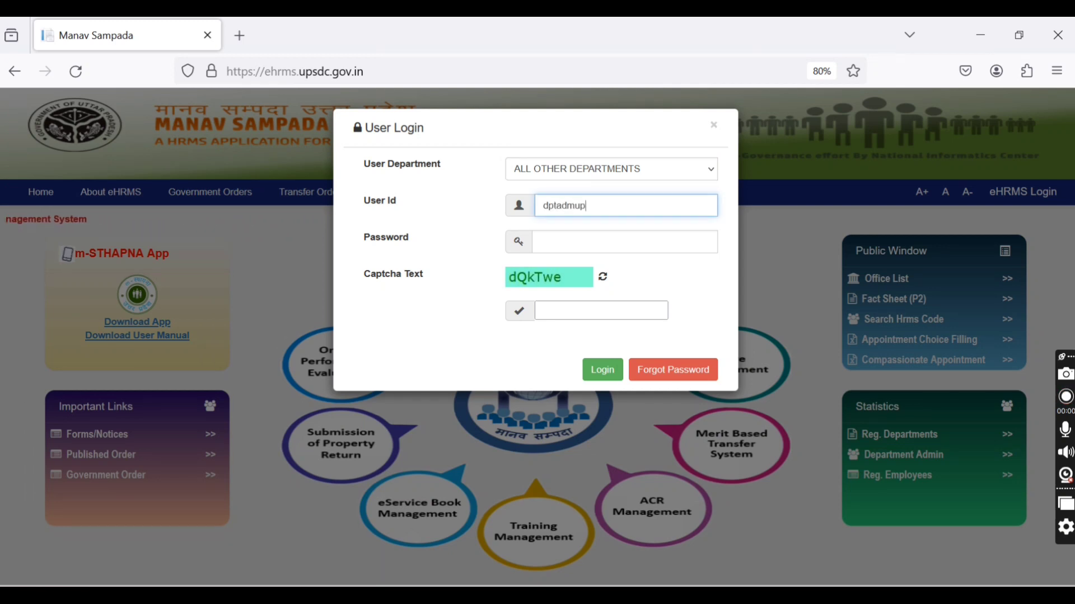
type("dmd")
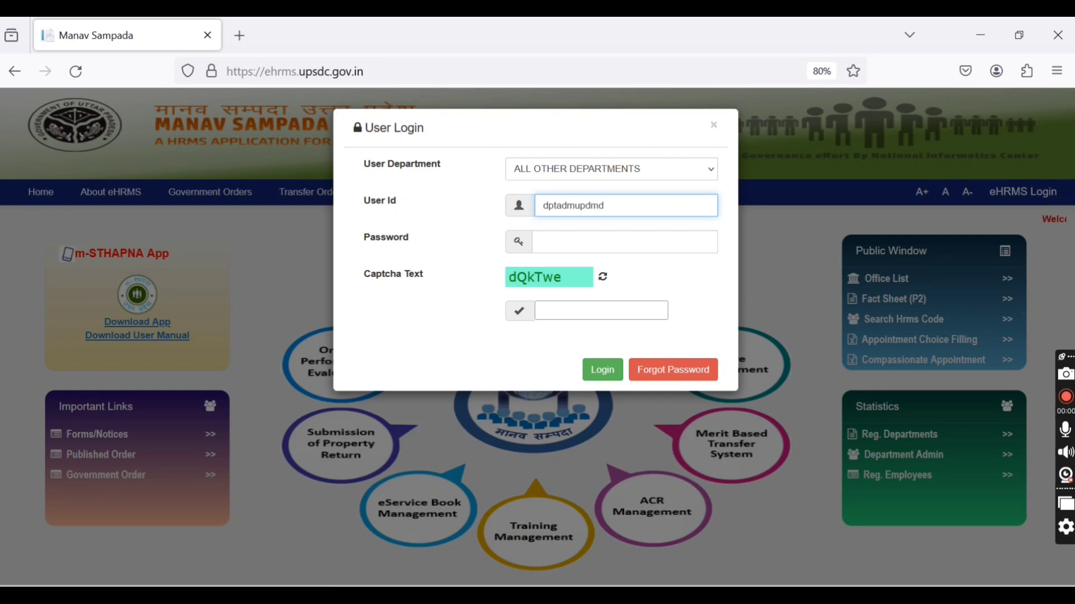
Step: Enter the account password and the captcha text, and log in
key("Tab")
type("•••••")
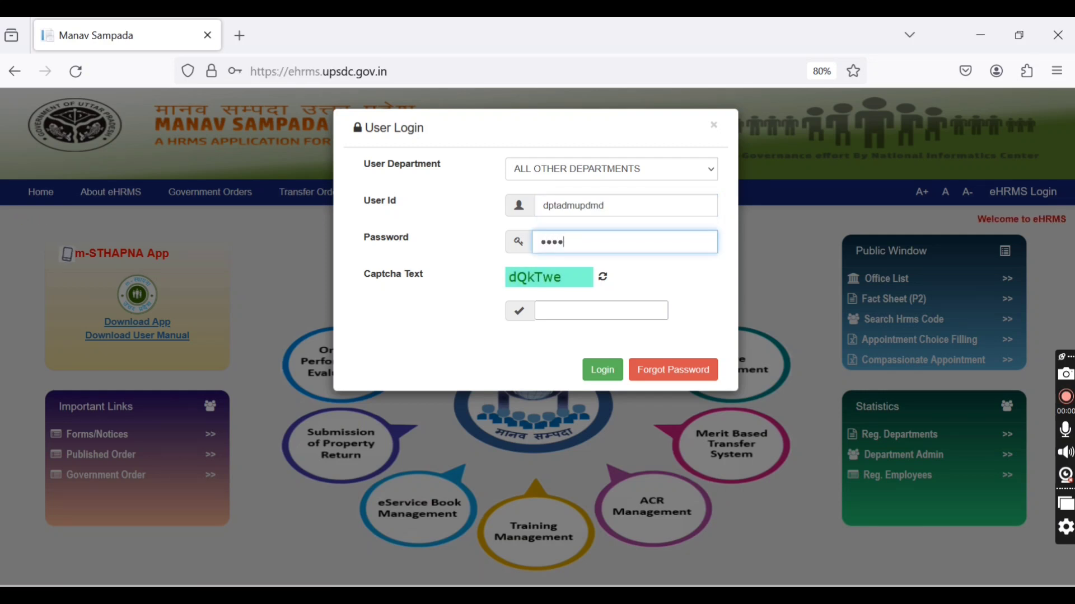
type("••••")
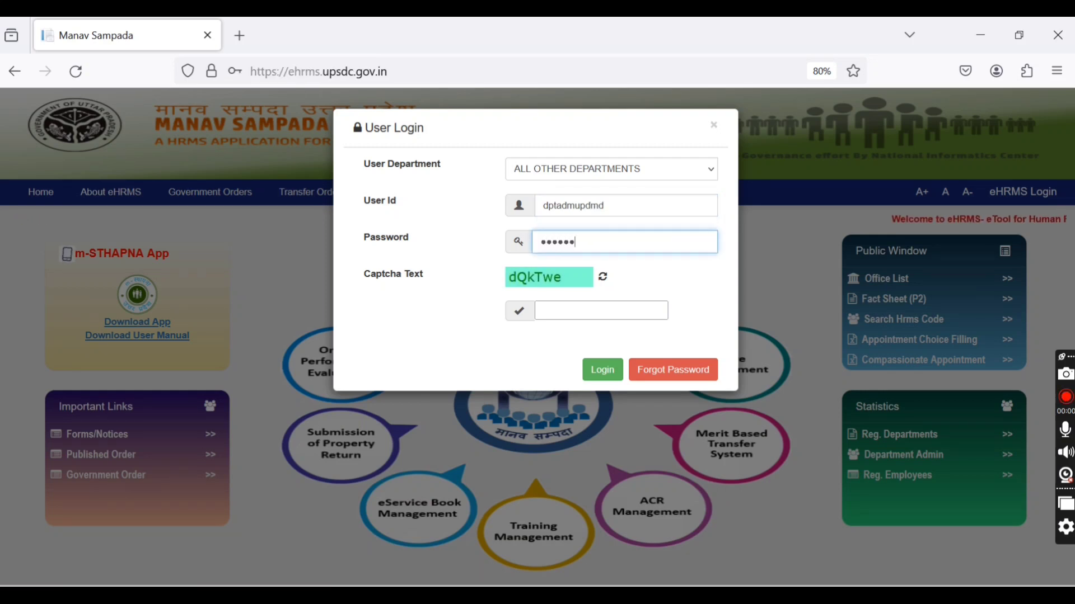
key("Tab")
type("d")
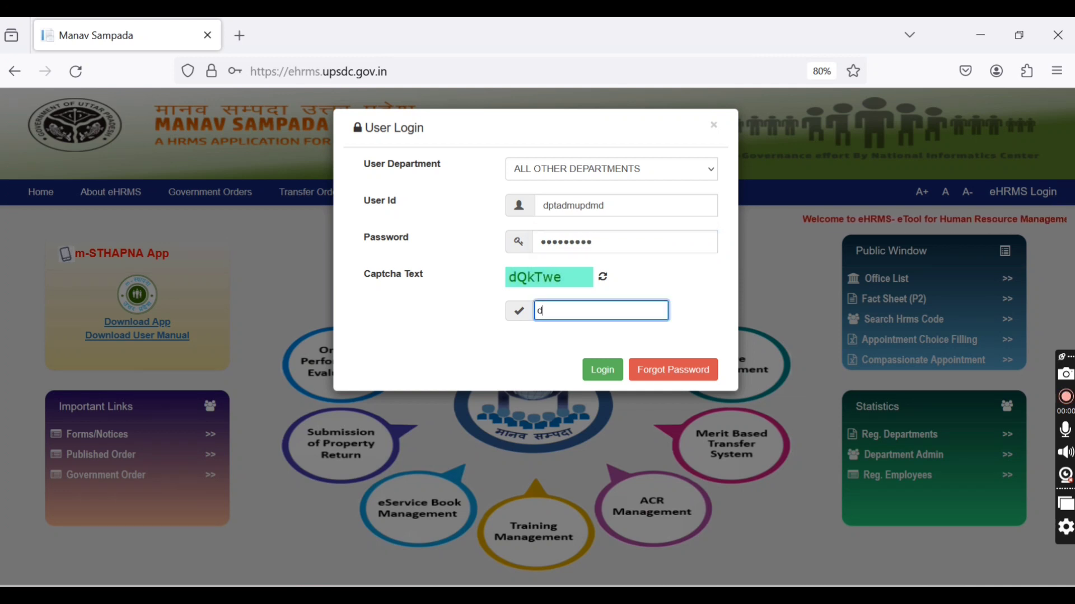
type("QkTwe")
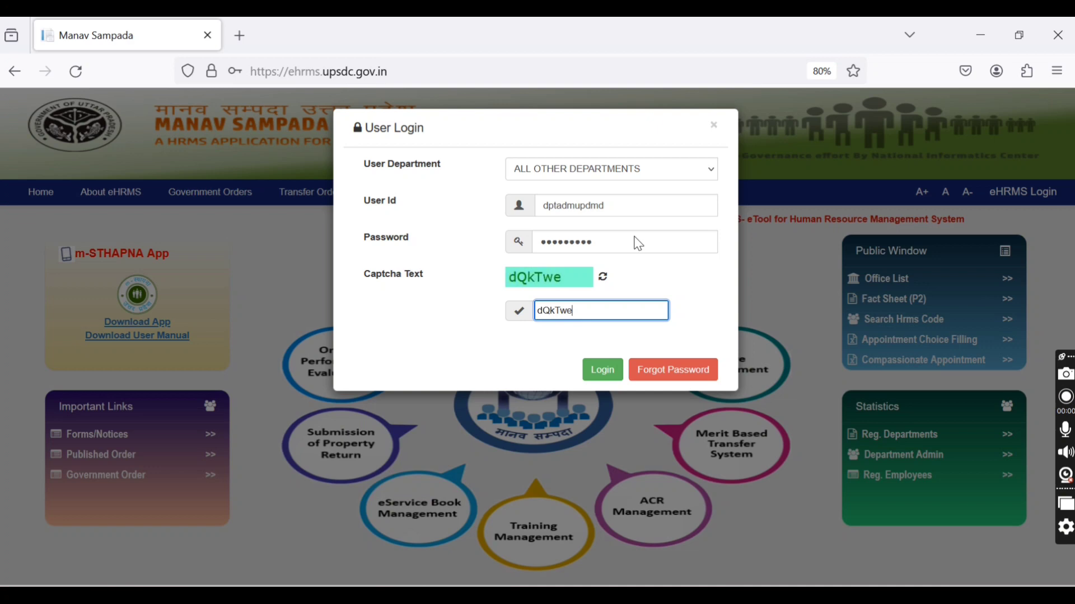
left_click(604, 370)
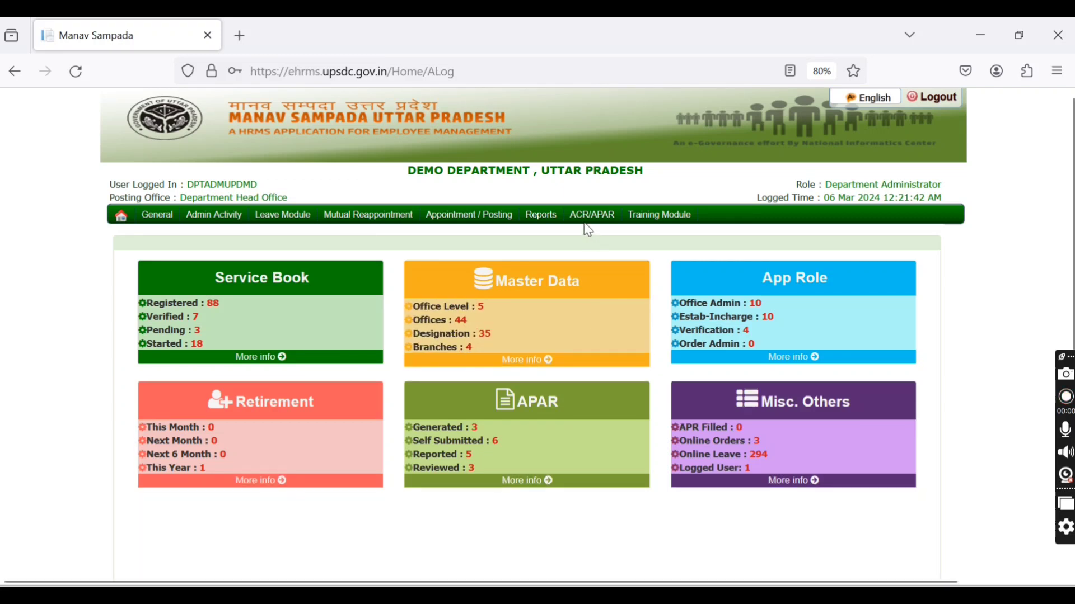
Step: Open the Appraisal Format page of the APAR module
mouse_move(587, 228)
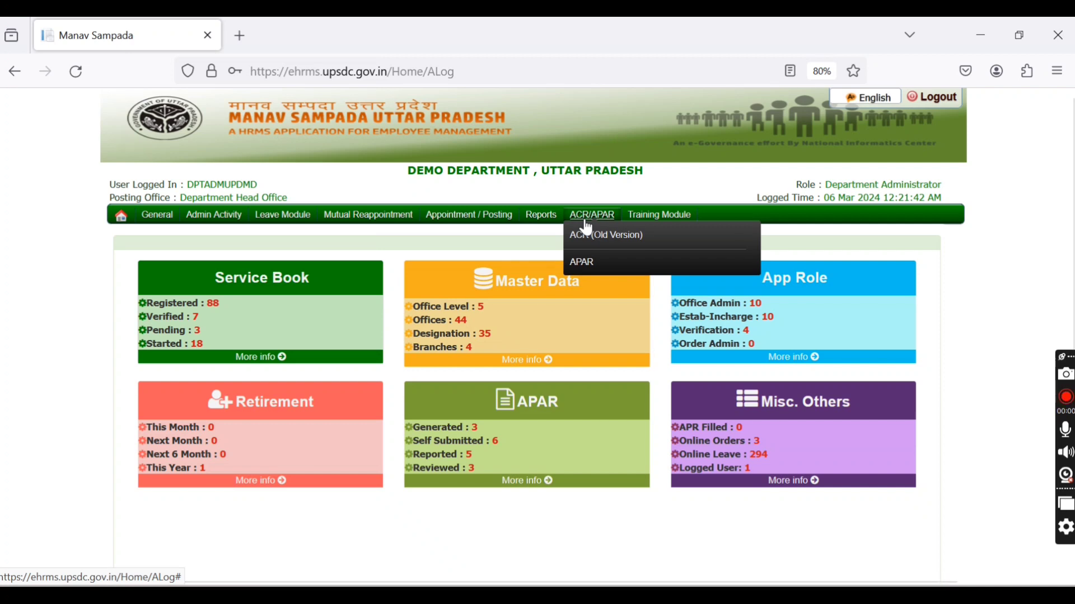
left_click(582, 275)
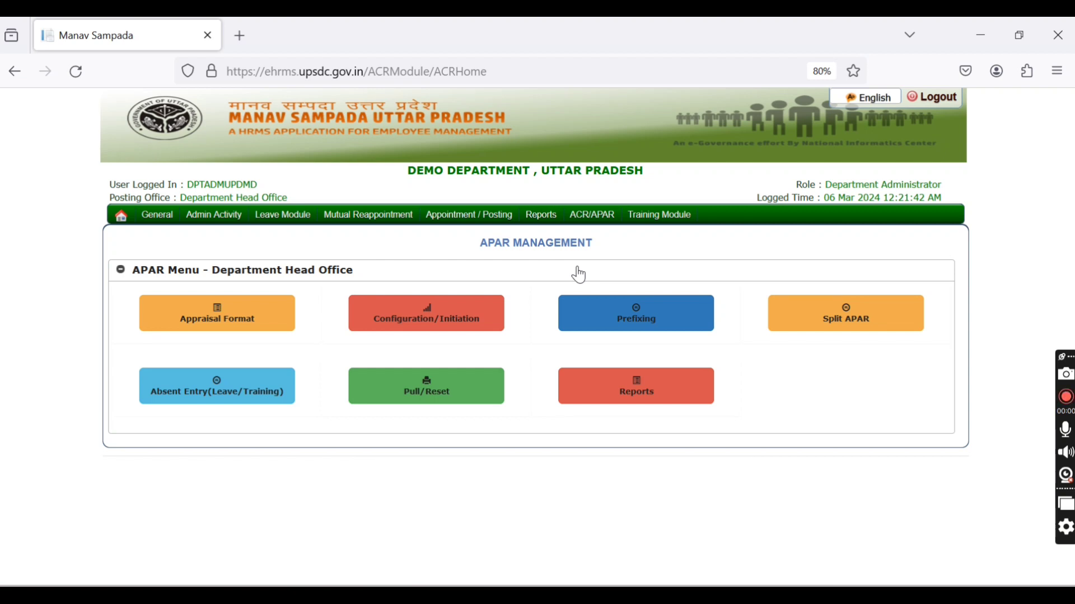
left_click(235, 328)
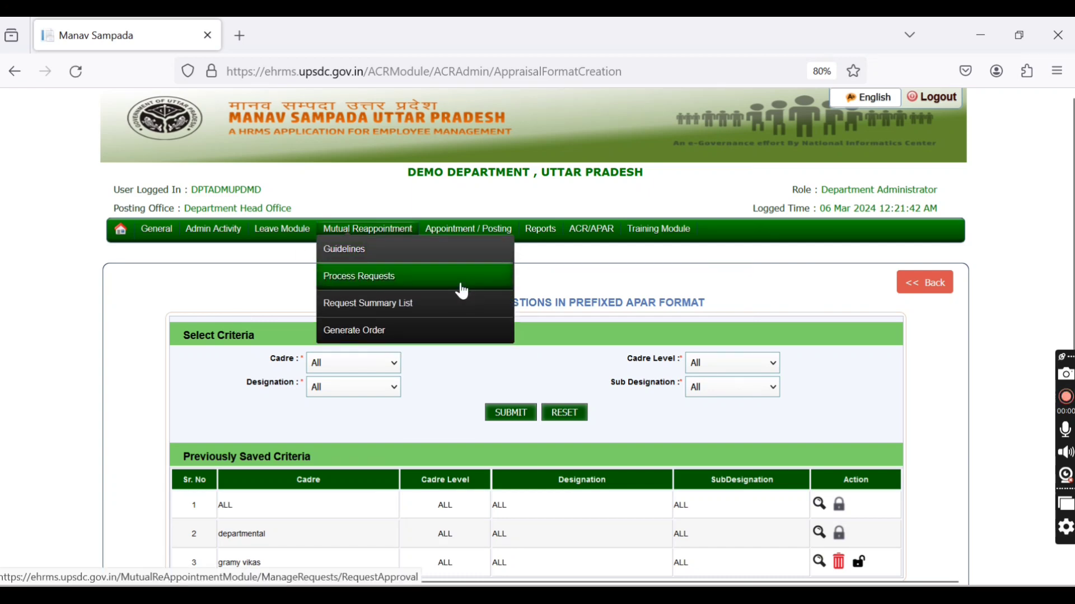
Step: Delete the saved "gramy vikas" template from the previously saved criteria and confirm the deletion
scroll(632, 402, "down", 3)
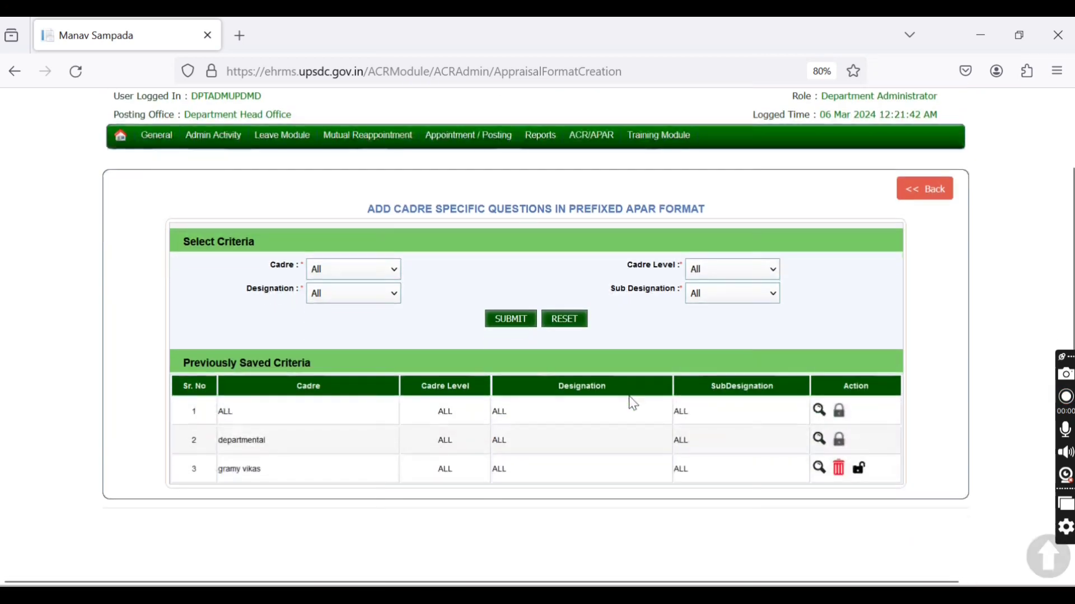
left_click(839, 469)
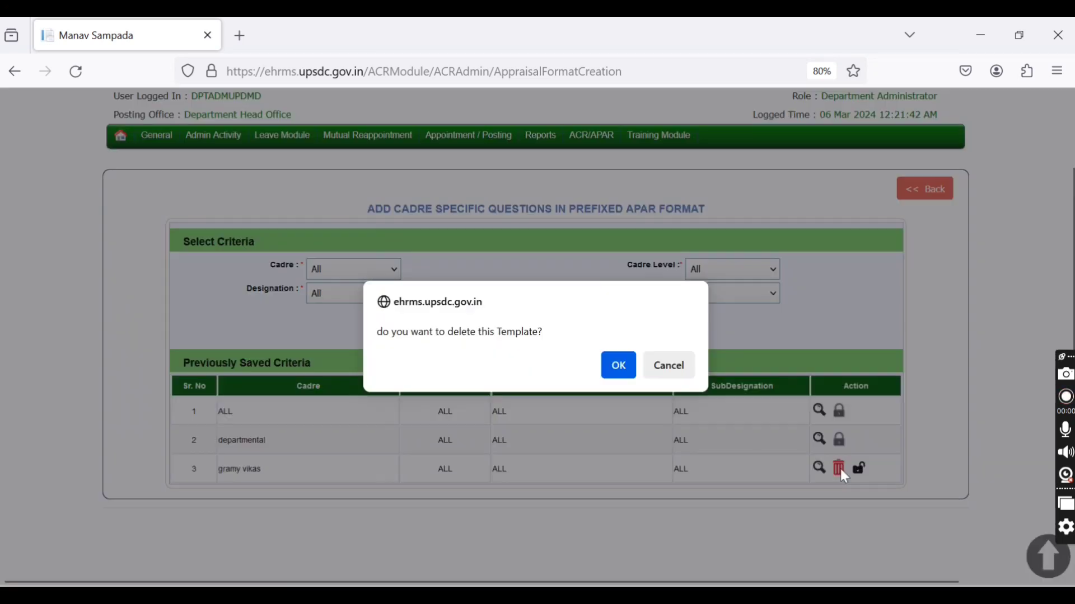
left_click(620, 369)
left_click(691, 386)
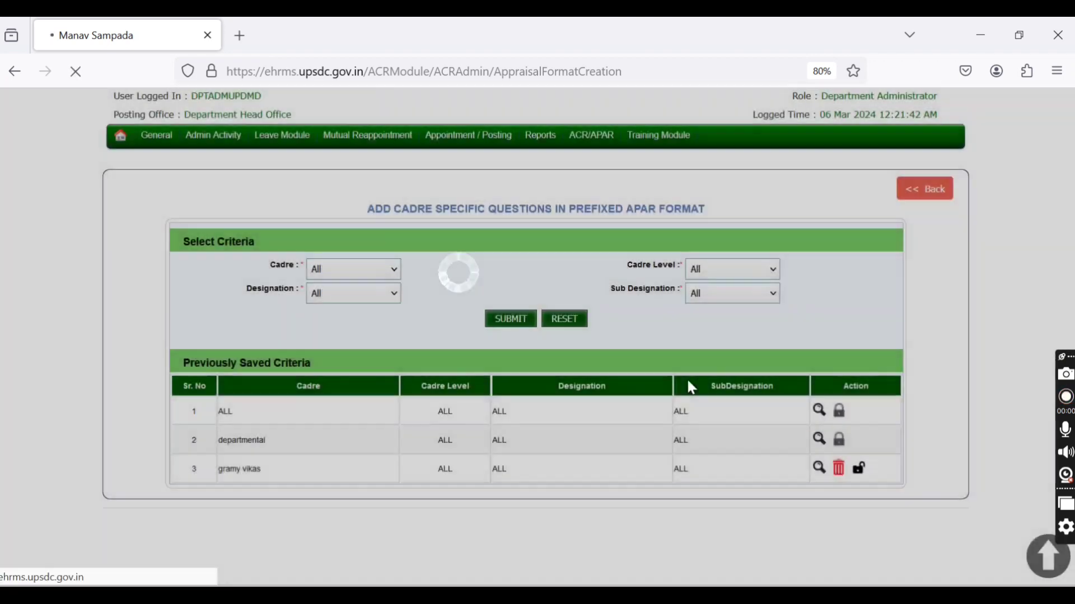
Step: Submit the criteria for a new format with cadre "gramy vikas" and cadre level All
scroll(692, 388, "down", 3)
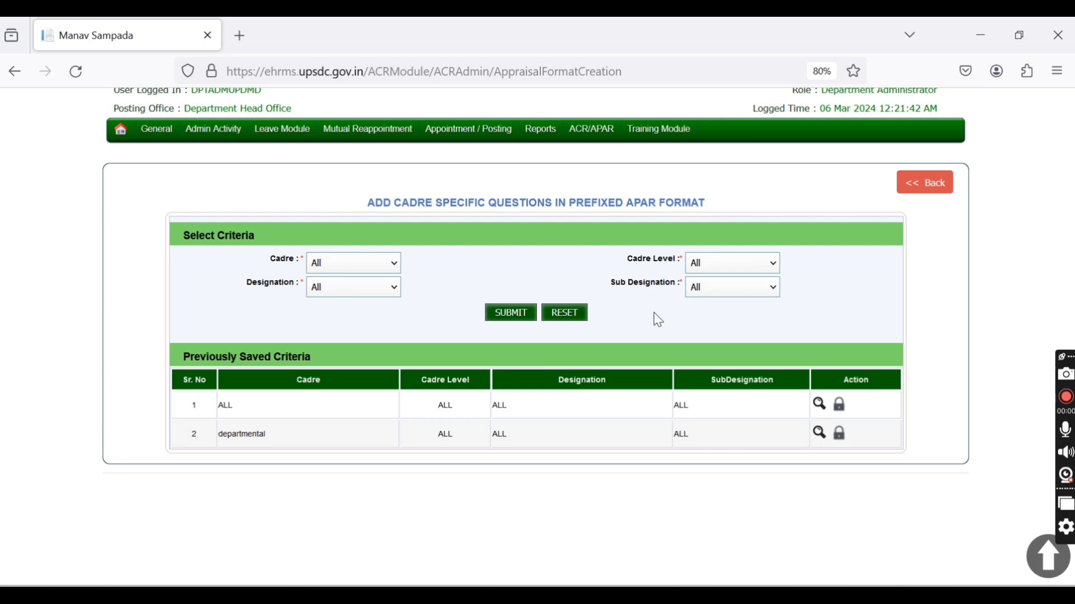
left_click(395, 269)
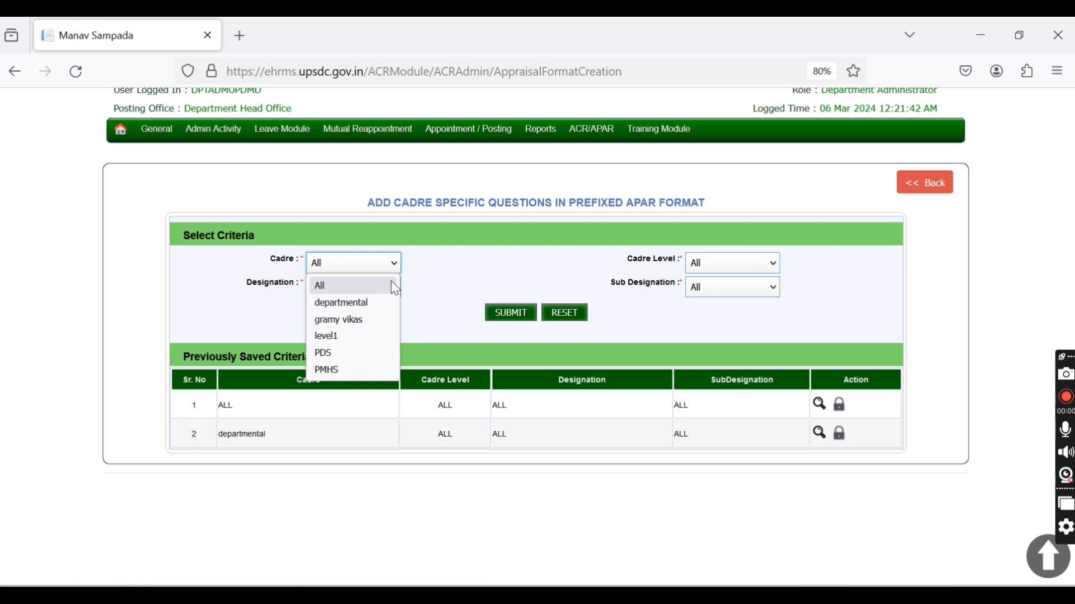
left_click(356, 320)
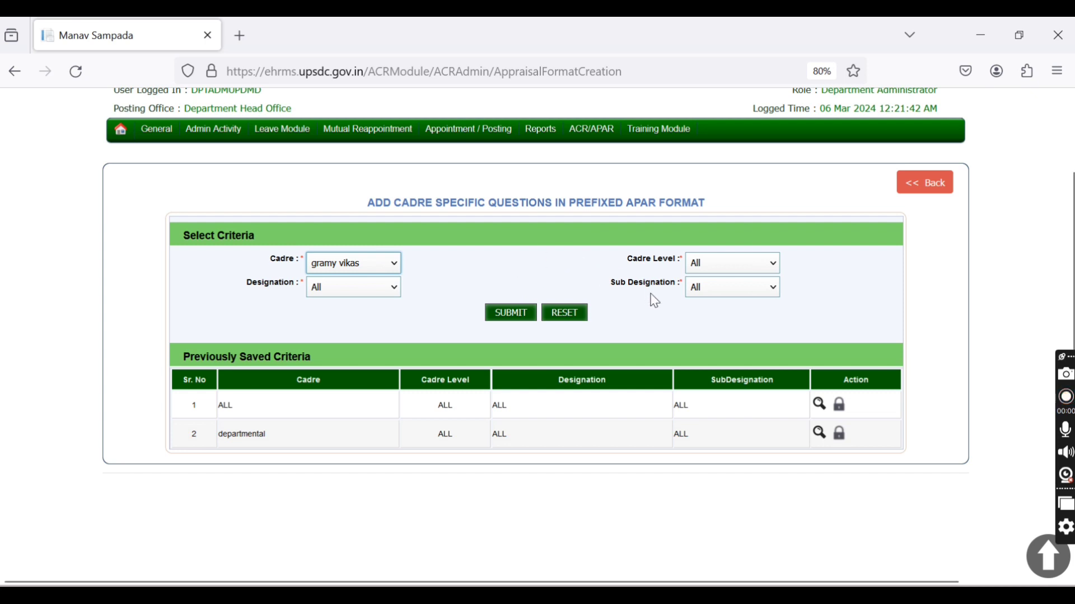
left_click(715, 268)
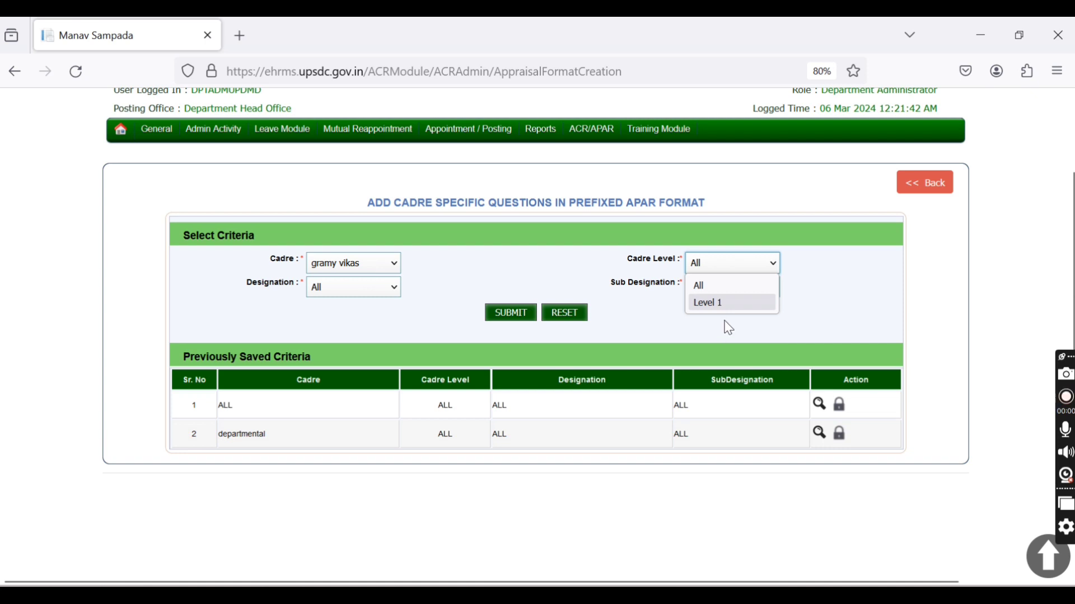
left_click(731, 286)
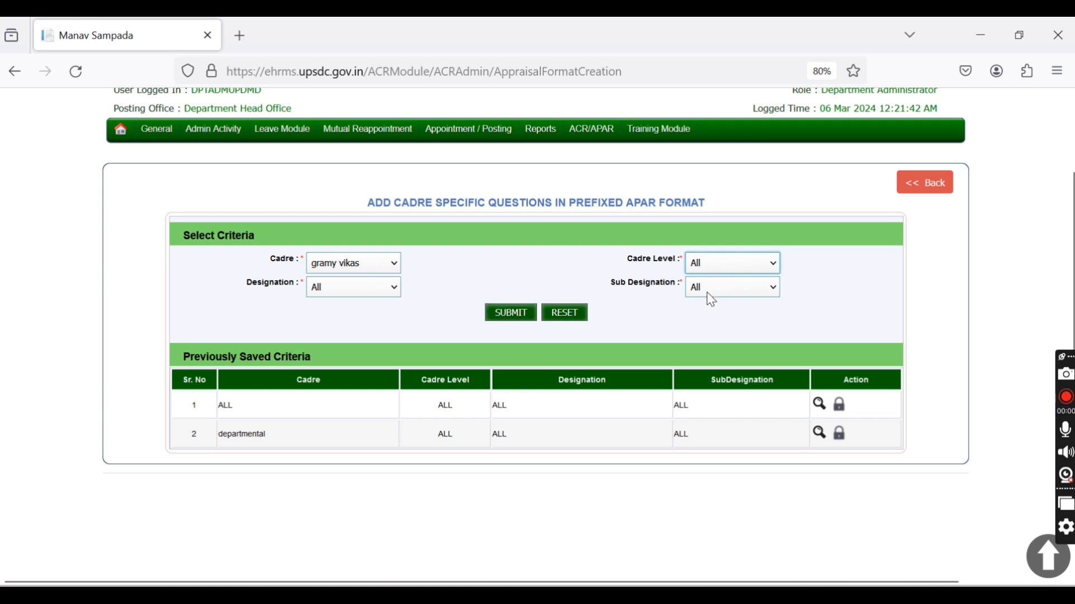
left_click(499, 317)
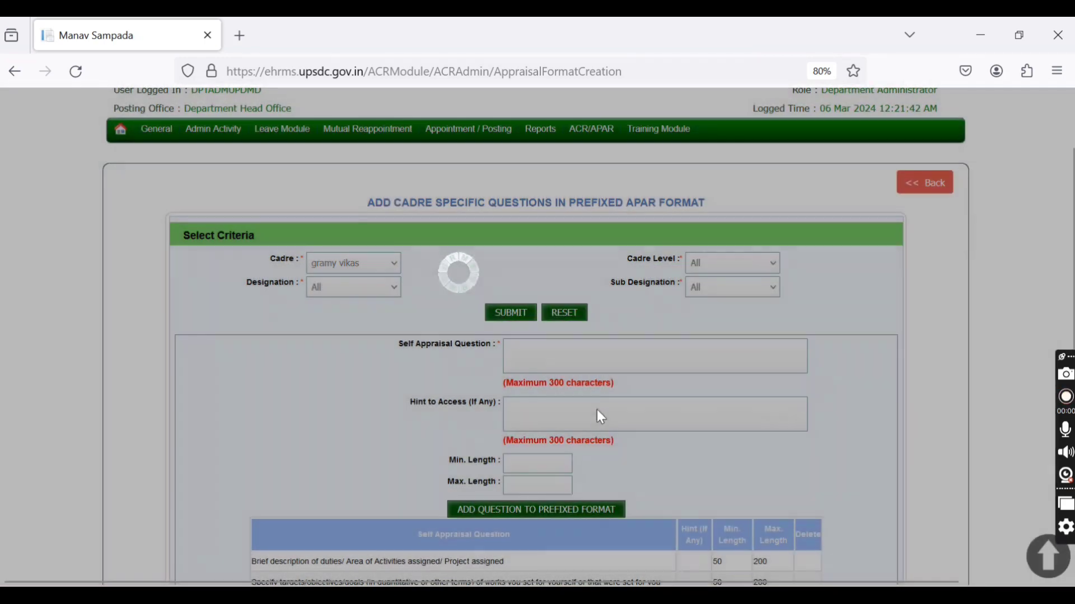
Step: Add the self-appraisal question "BRIEF DESCRIPTION and duties test" with minimum length 50 and maximum length 200 to the prefixed format
scroll(598, 410, "down", 2)
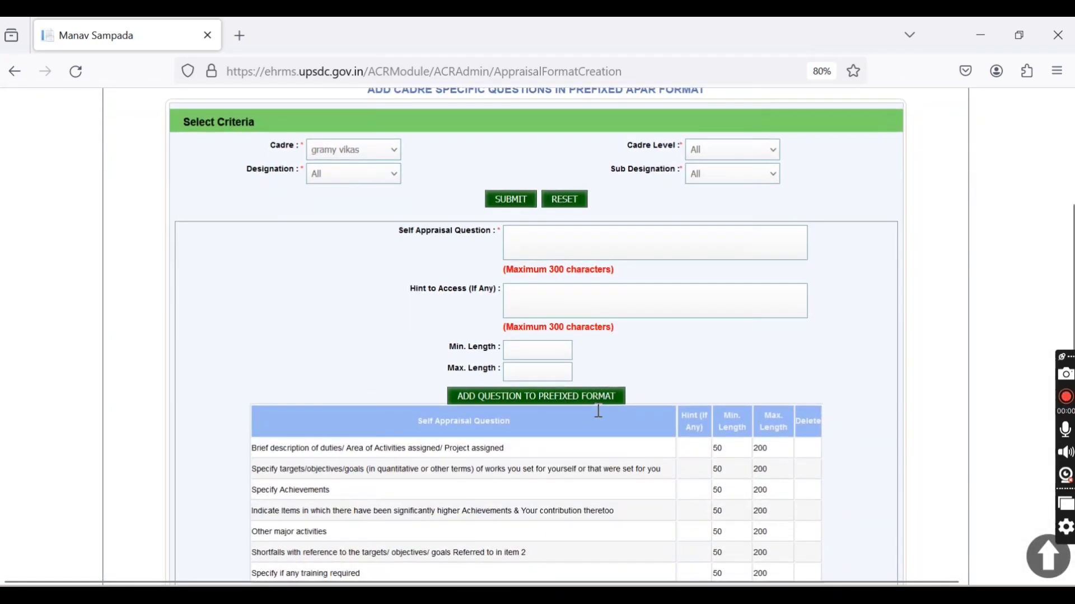
left_click(596, 250)
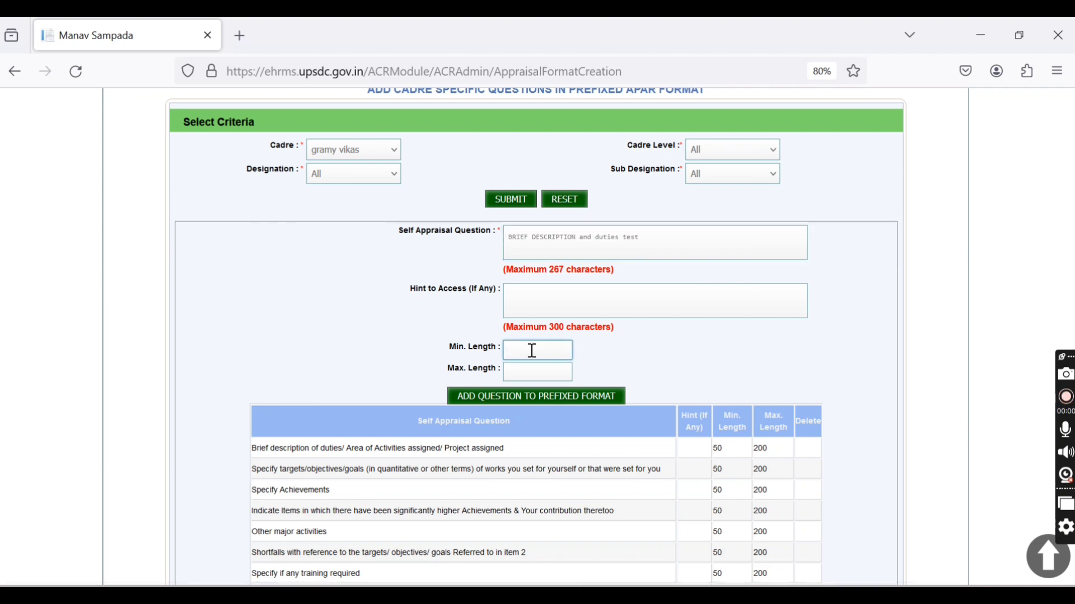
type("50")
left_click(528, 372)
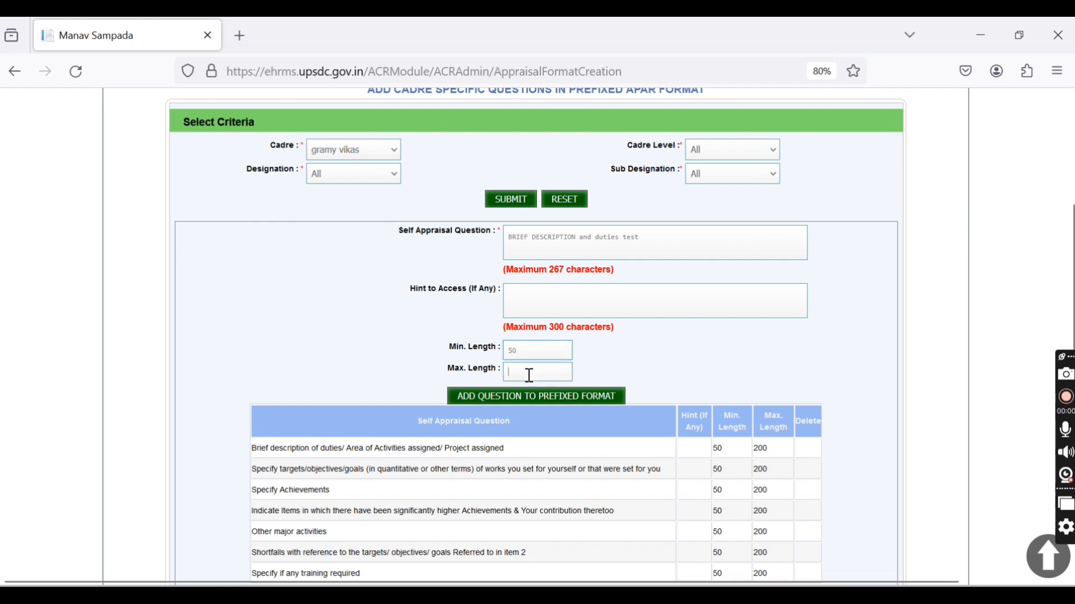
type("200")
left_click(534, 404)
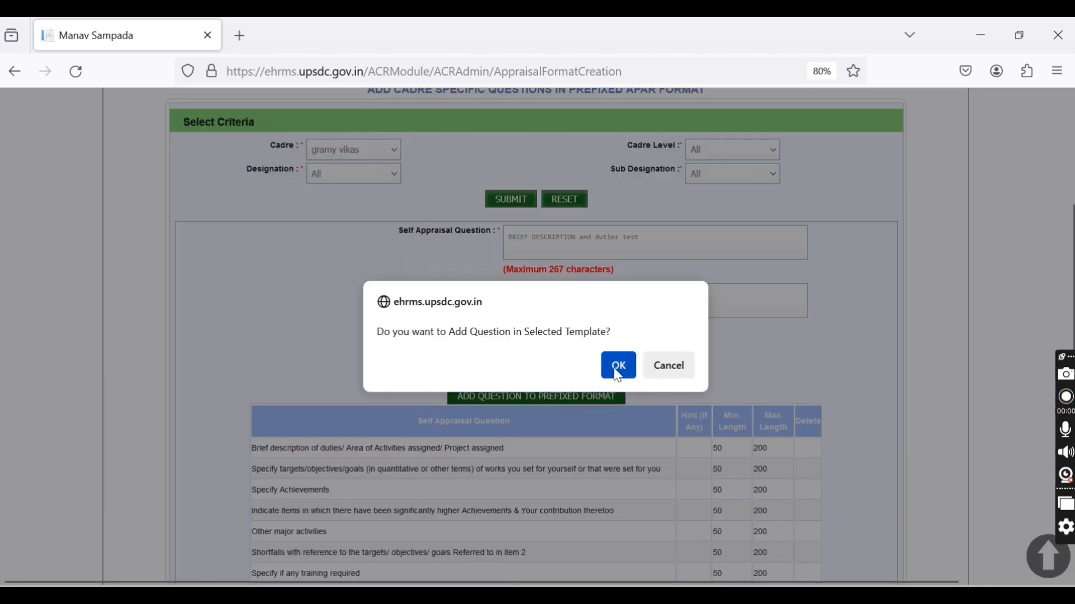
left_click(618, 366)
scroll(658, 353, "down", 2)
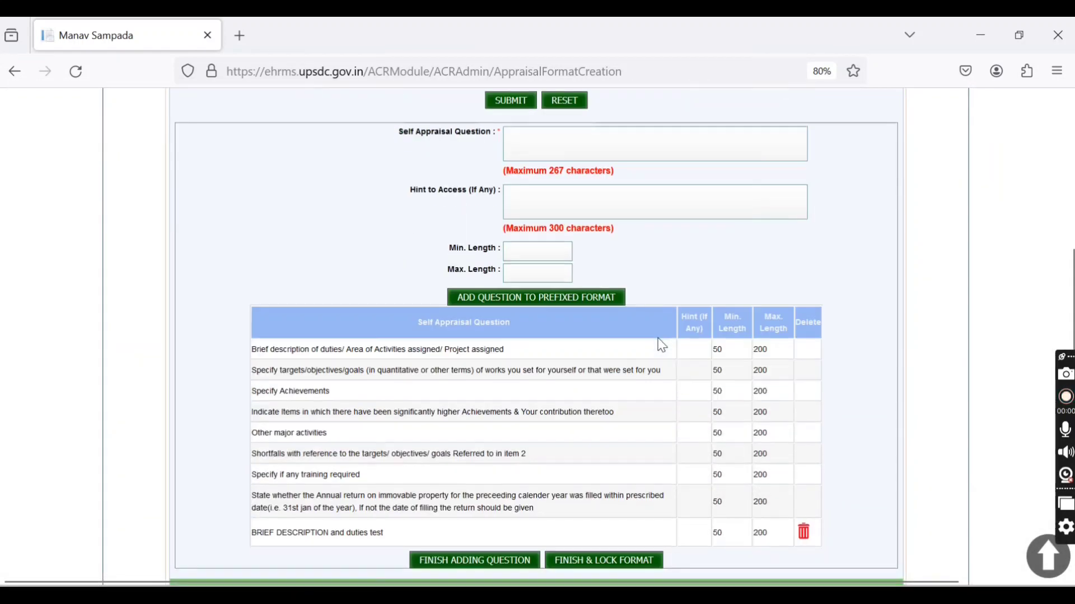
scroll(661, 345, "down", 1)
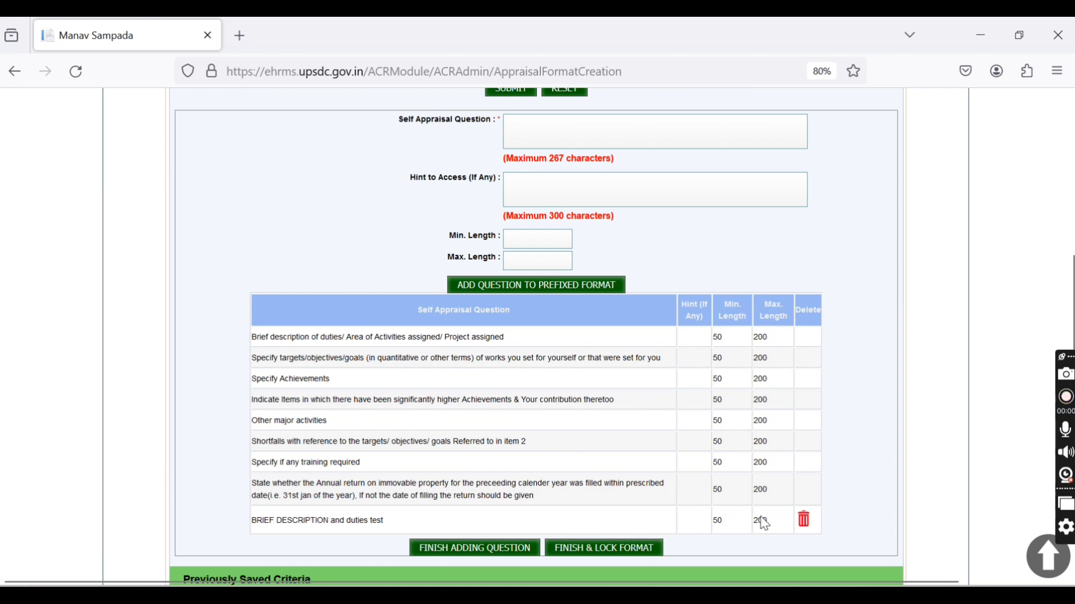
Step: Add the self-appraisal question "TEST 123" with minimum length 50 and maximum length 200 to the prefixed format, confirming the addition
scroll(688, 363, "up", 1)
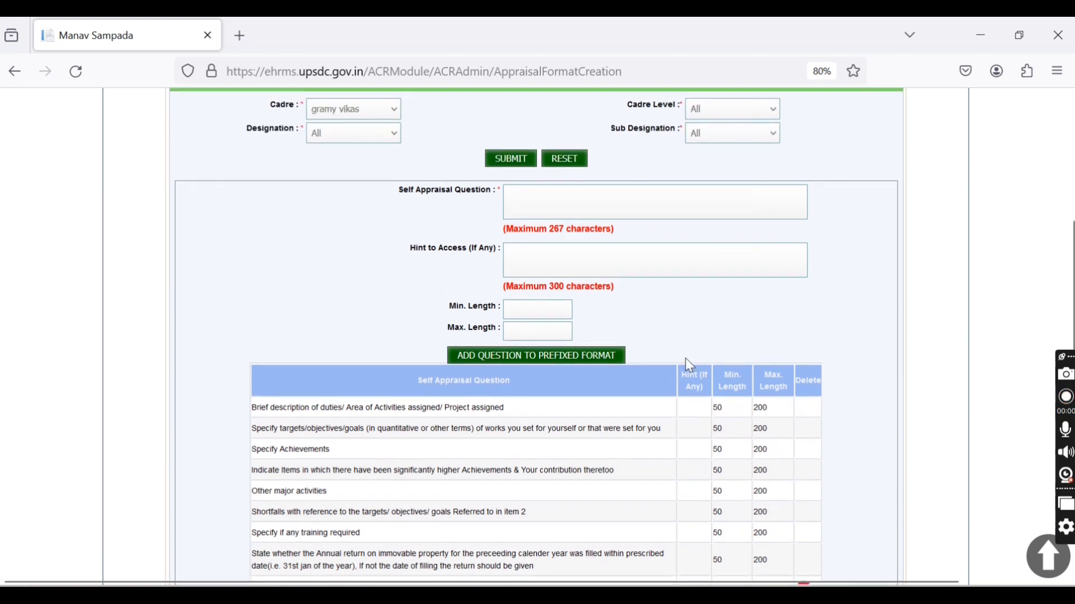
scroll(686, 361, "down", 2)
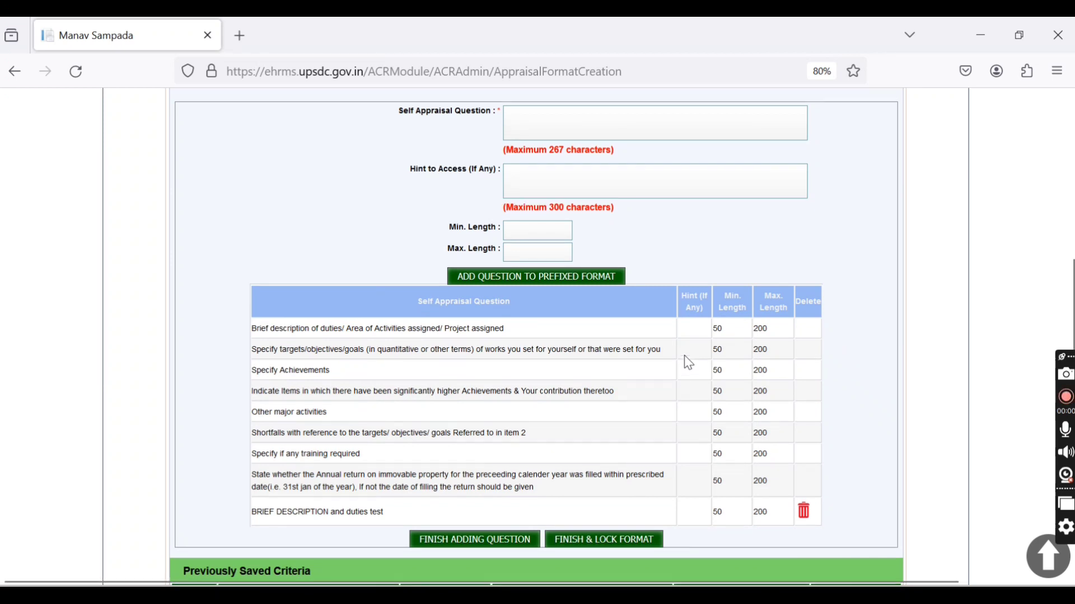
scroll(686, 359, "up", 2)
left_click(615, 180)
type("T")
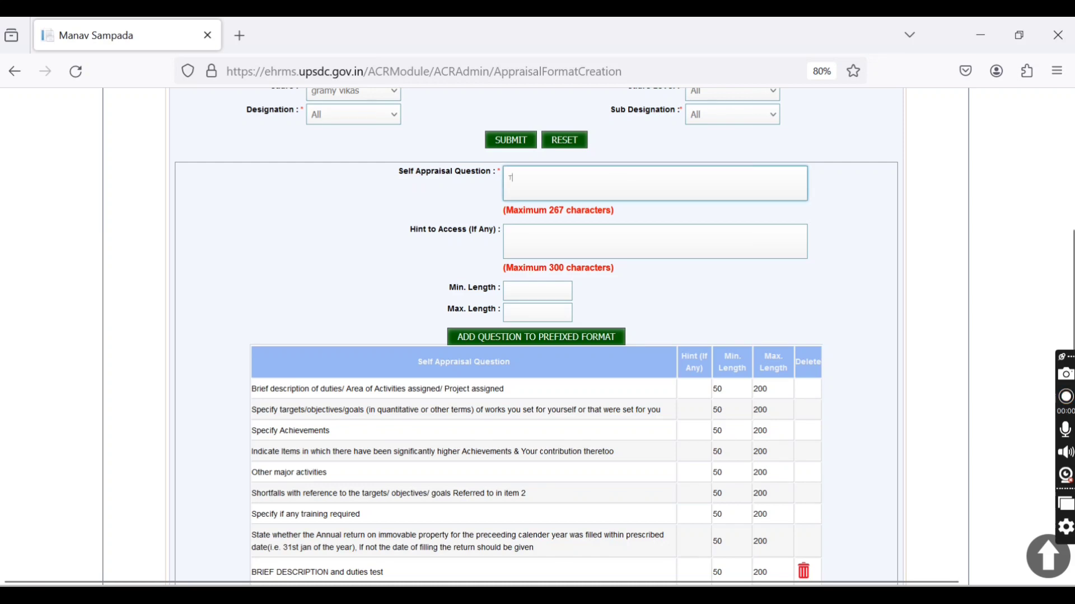
type("EST")
type(" 123")
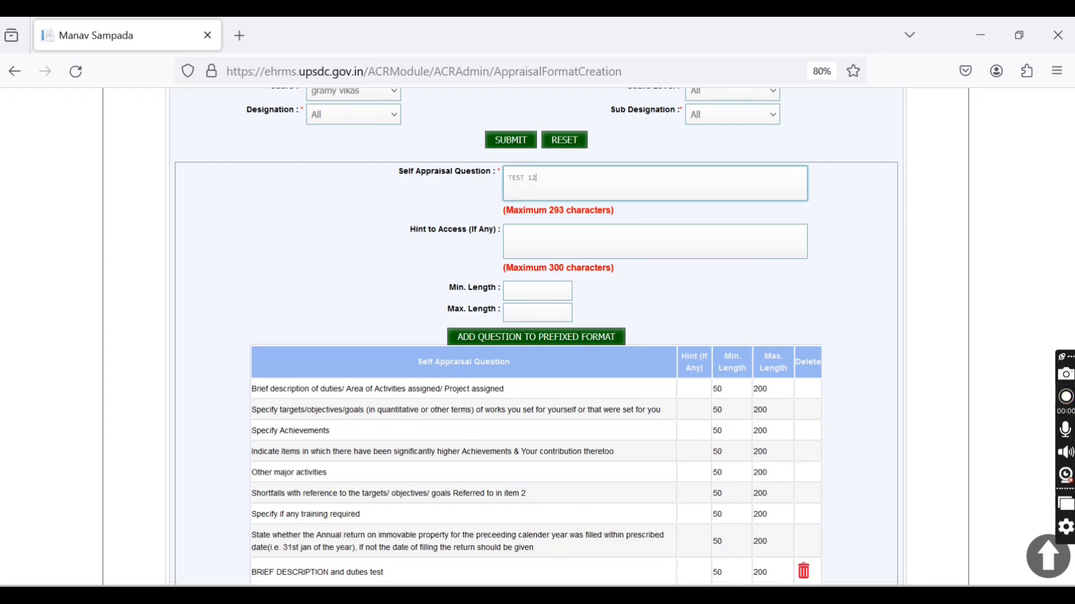
left_click(599, 239)
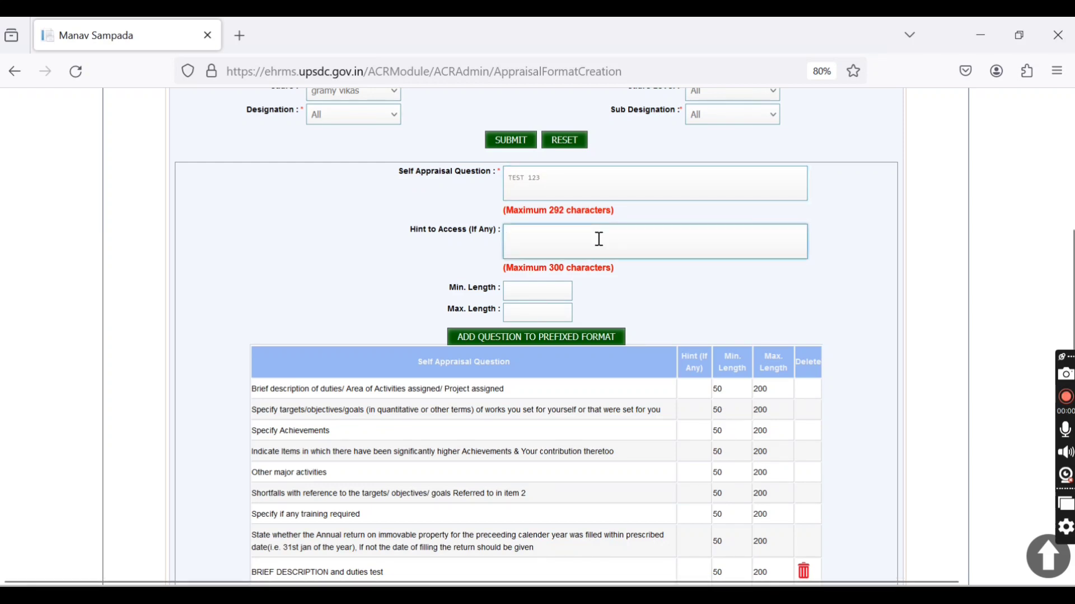
left_click(546, 296)
type("50")
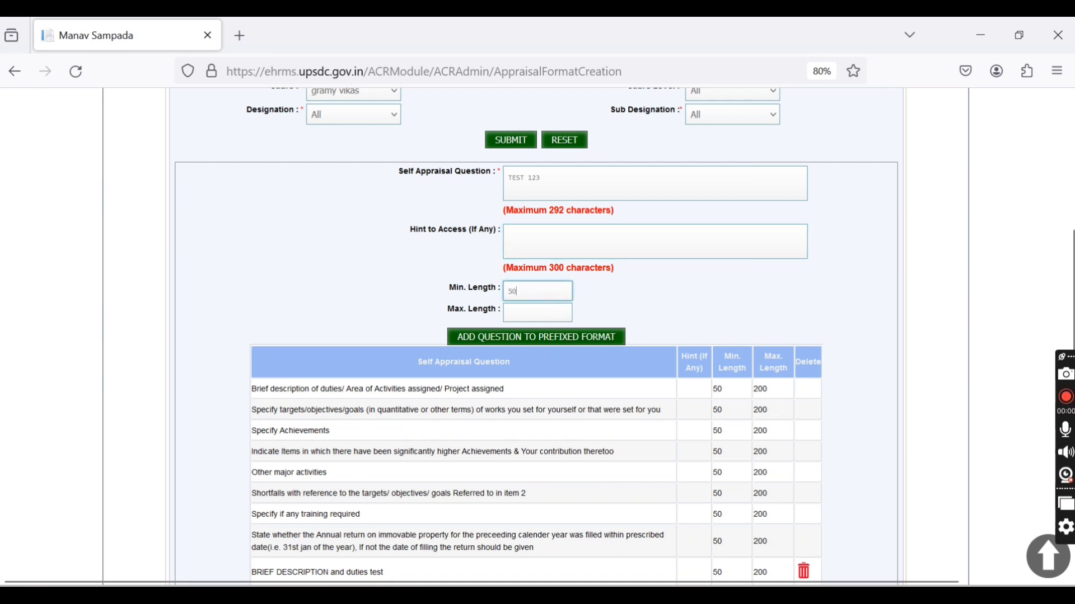
left_click(538, 314)
type("200")
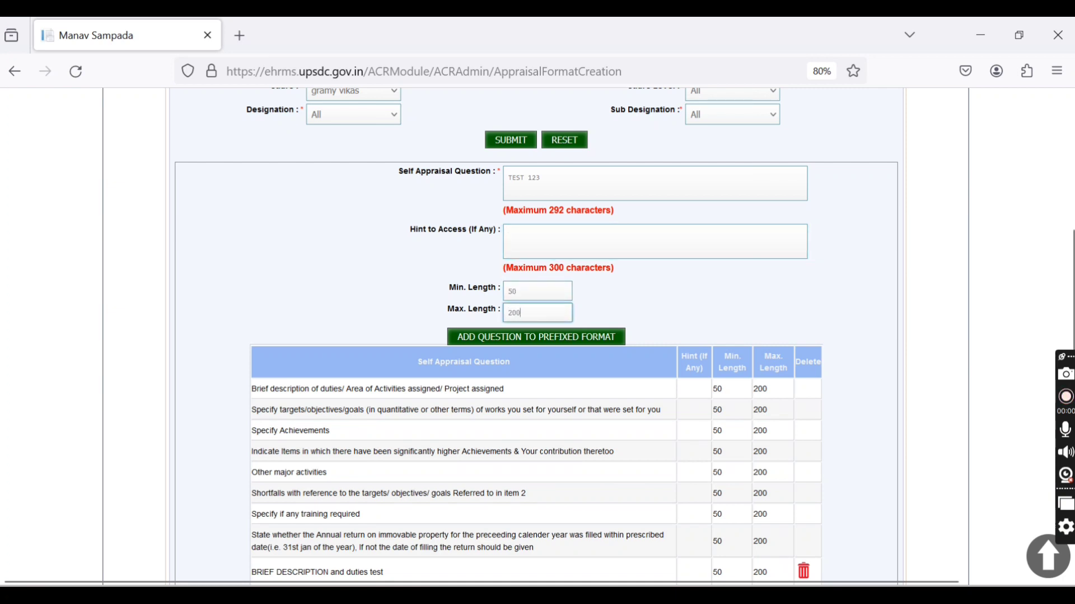
left_click(511, 339)
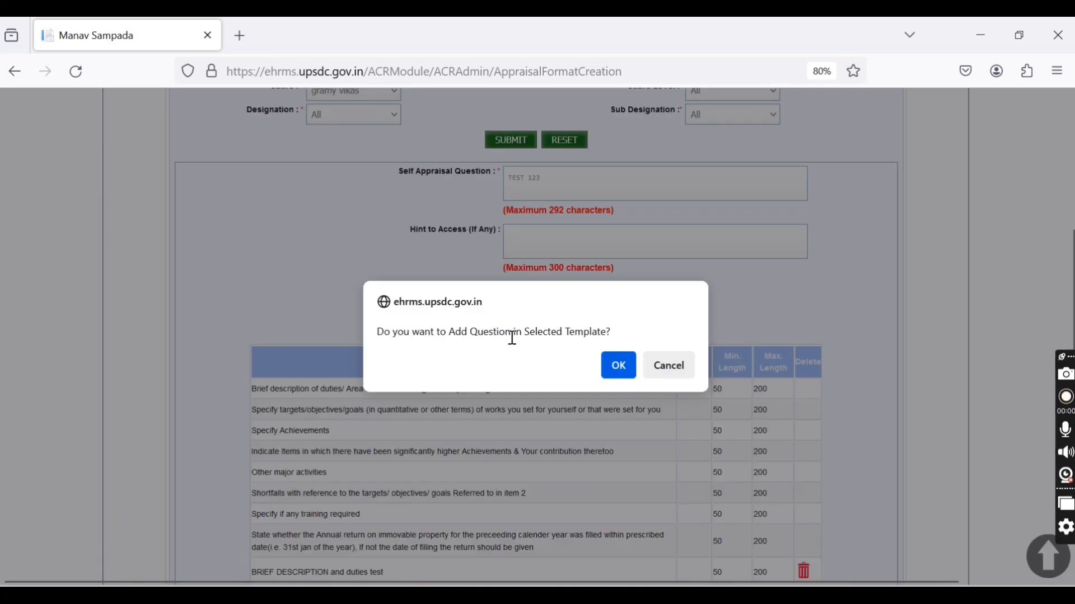
left_click(621, 374)
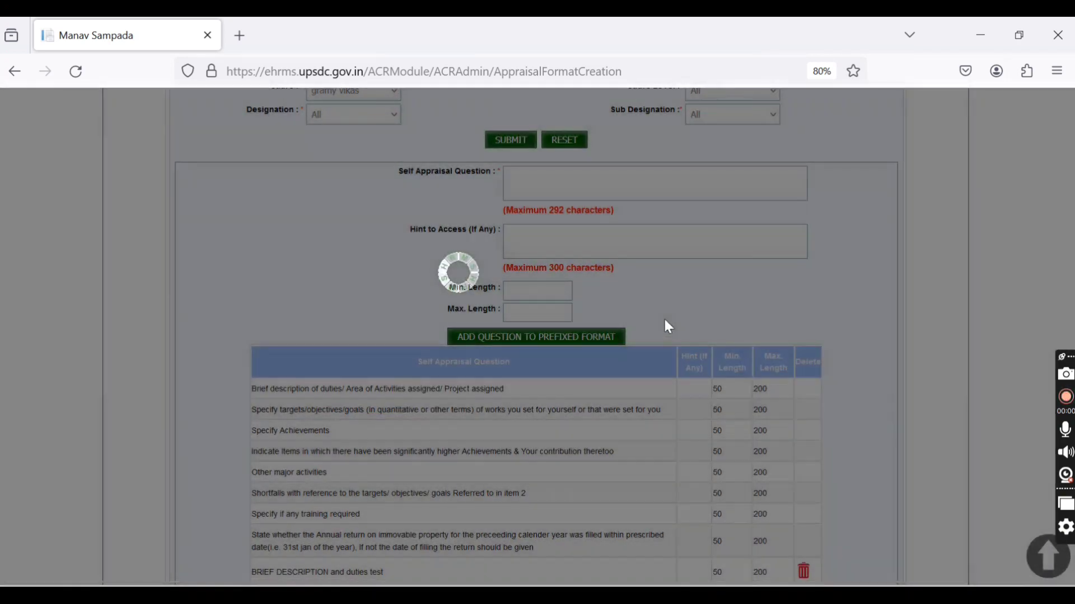
Step: Finish adding questions to the gramy vikas format without locking it and confirm
scroll(668, 327, "down", 2)
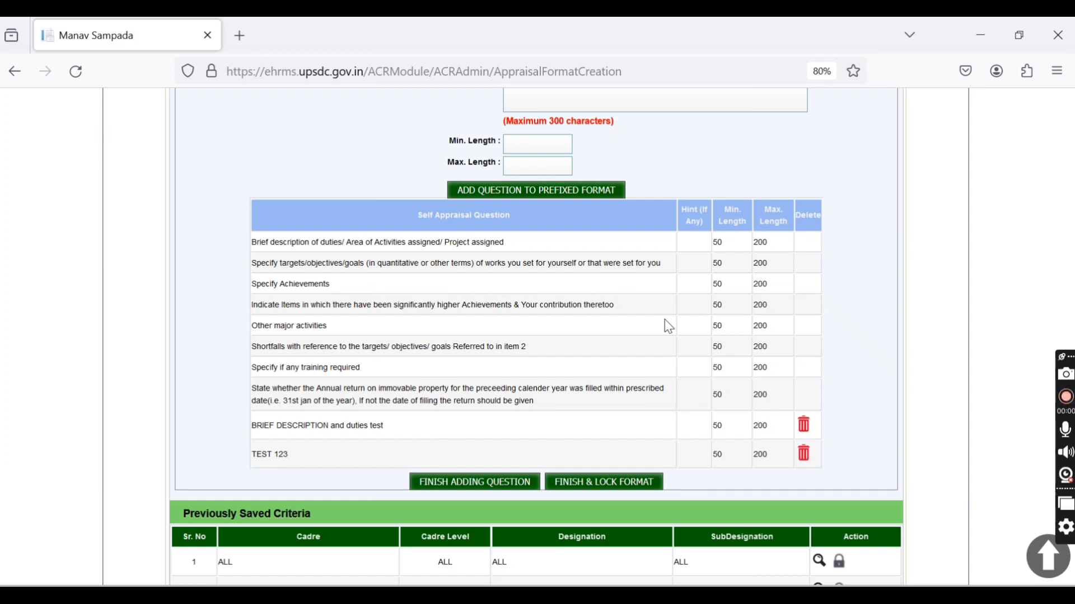
left_click(469, 490)
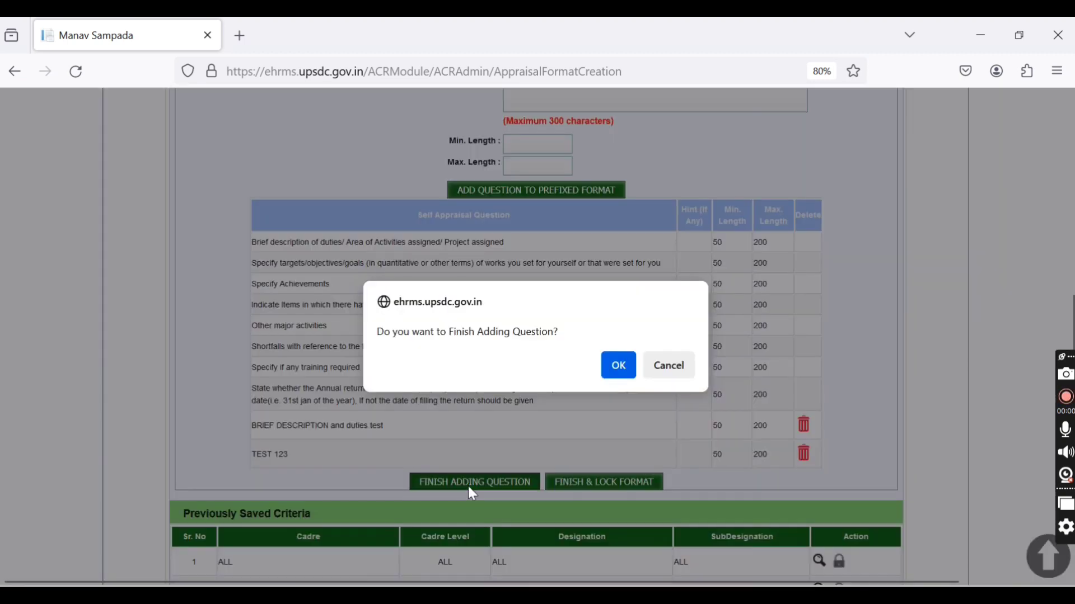
left_click(619, 370)
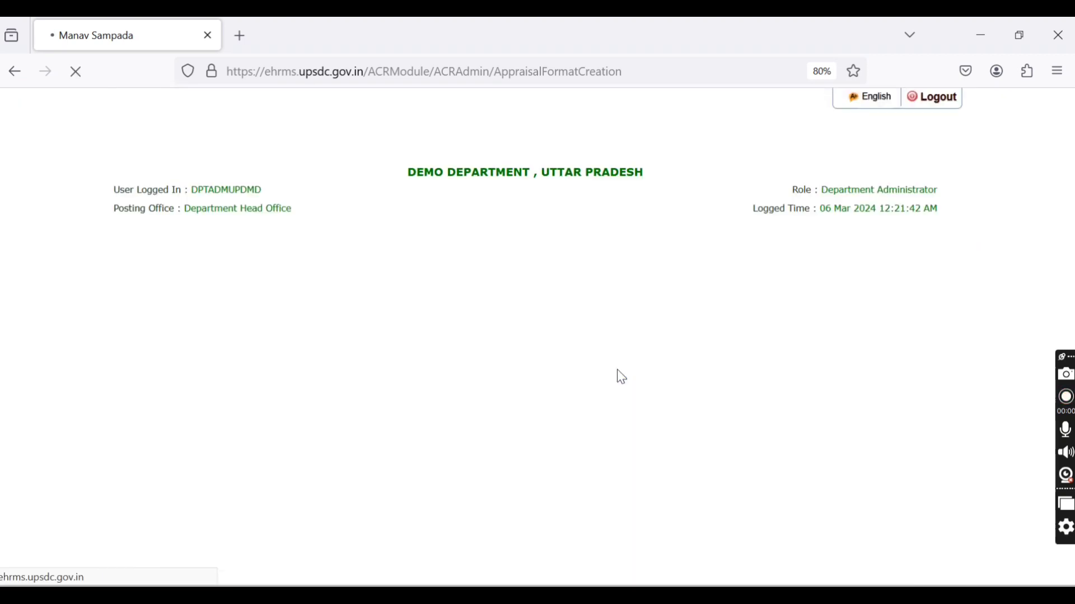
Step: Review the saved gramy vikas template's details, including its cadre-specific questions, and close the detail view
scroll(620, 377, "down", 3)
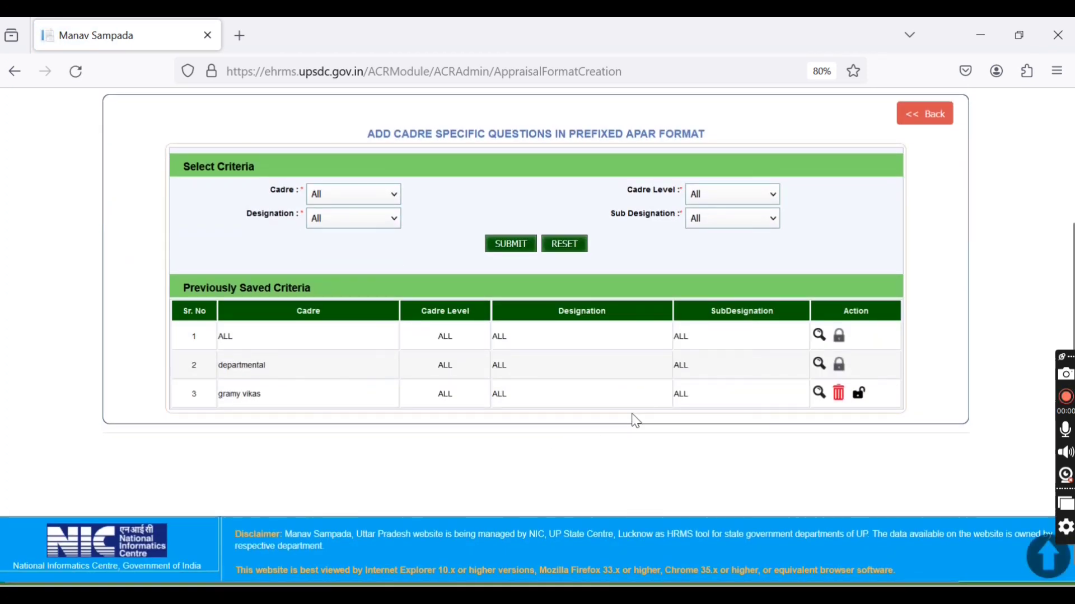
left_click(819, 393)
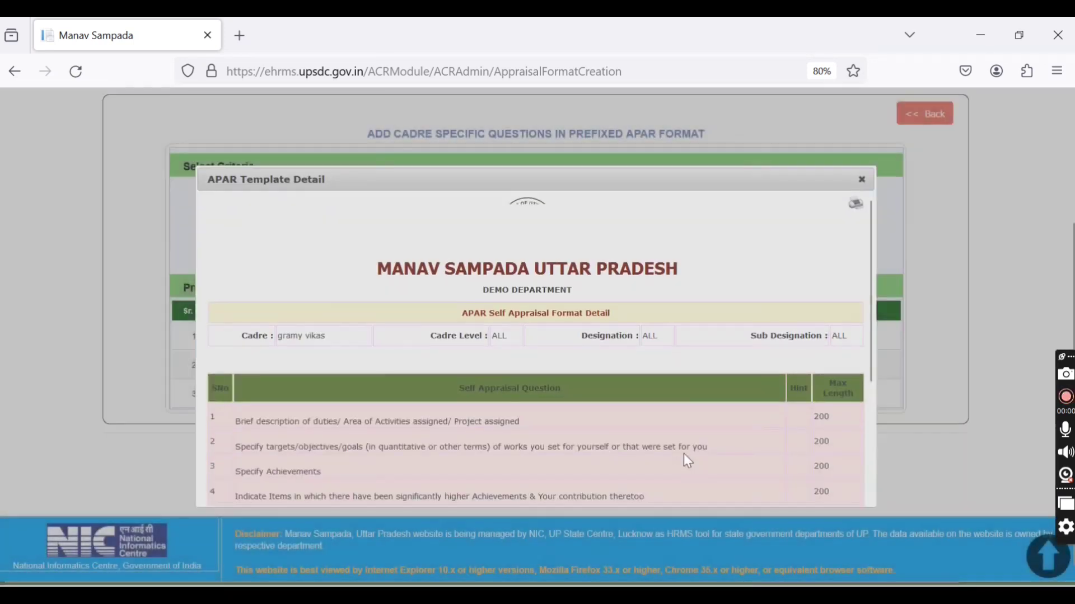
scroll(679, 457, "down", 5)
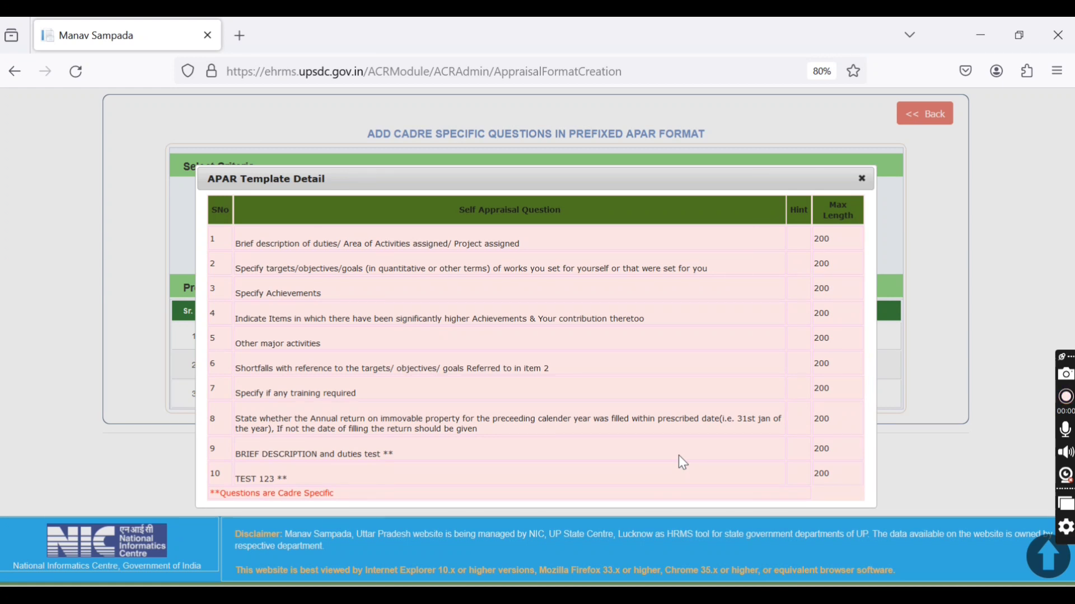
left_click(862, 180)
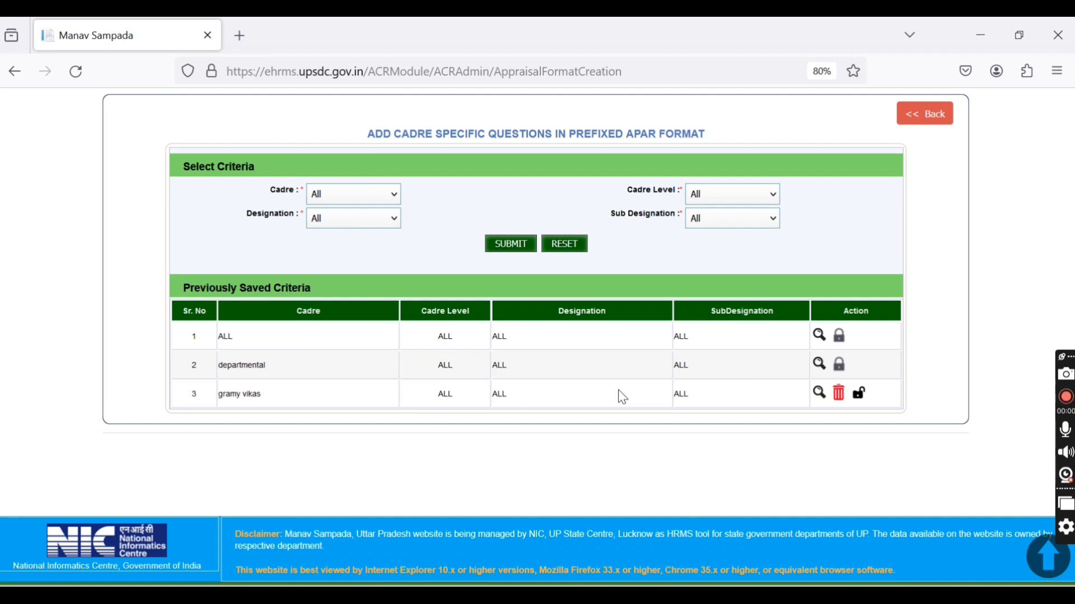
Step: Reopen the unlocked gramy vikas format from the previously saved criteria, then finish and lock it, confirming the save
left_click(859, 397)
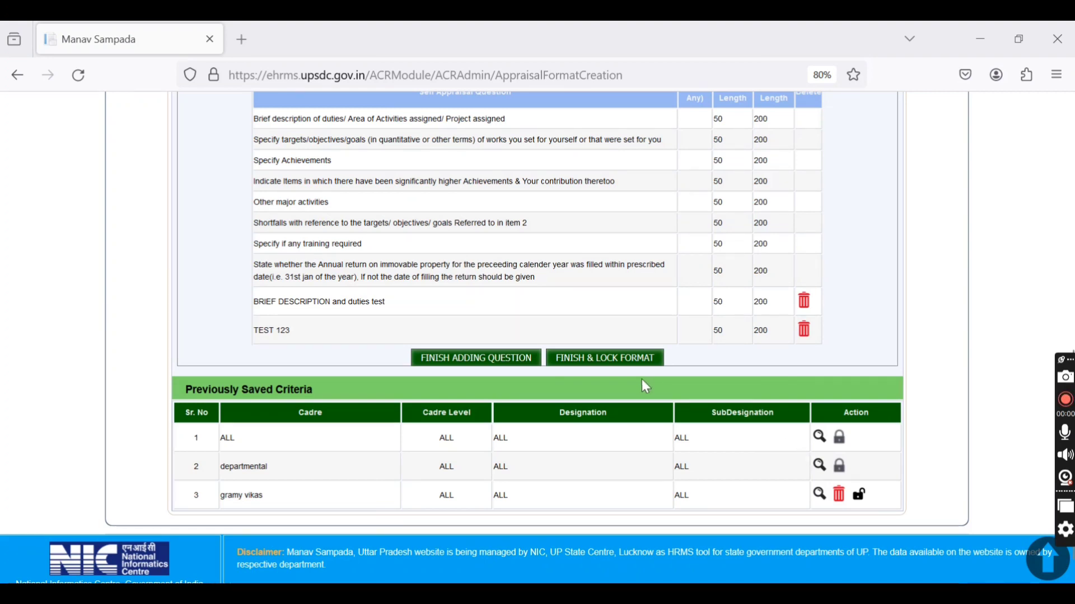
left_click(606, 359)
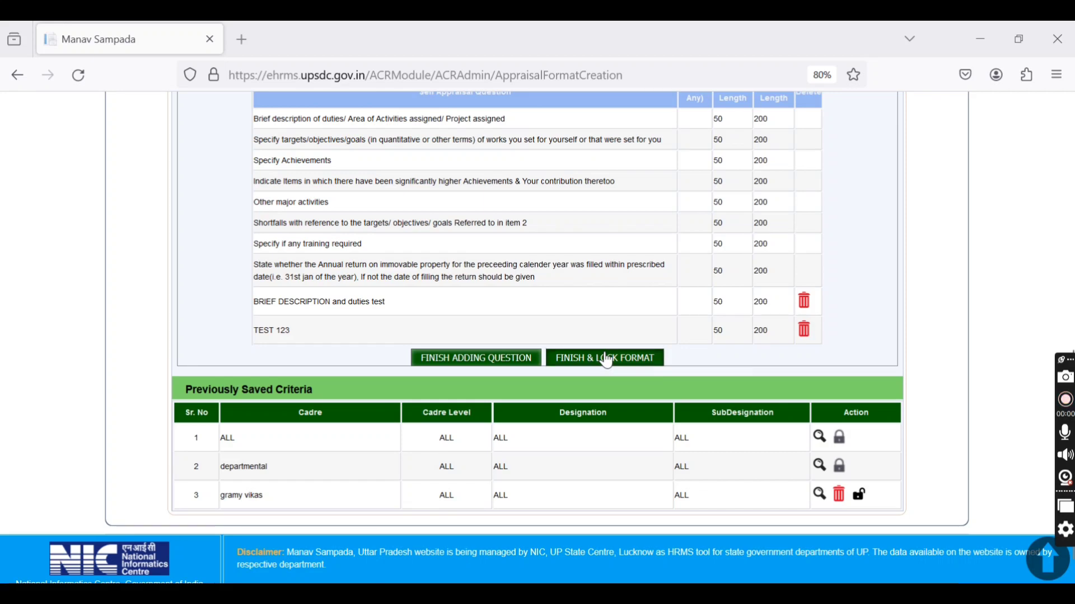
left_click(620, 375)
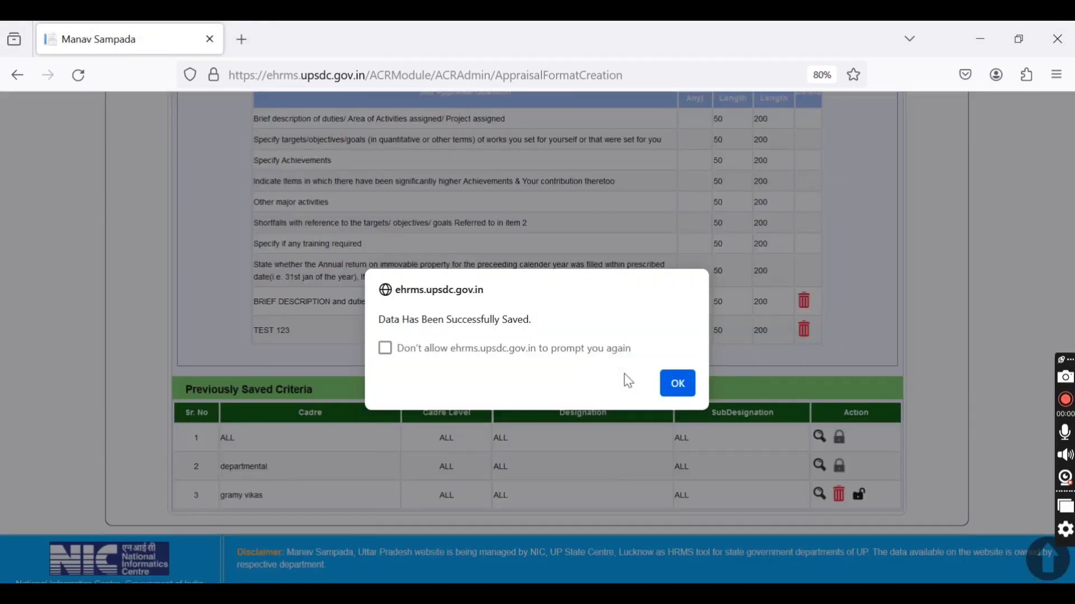
left_click(677, 383)
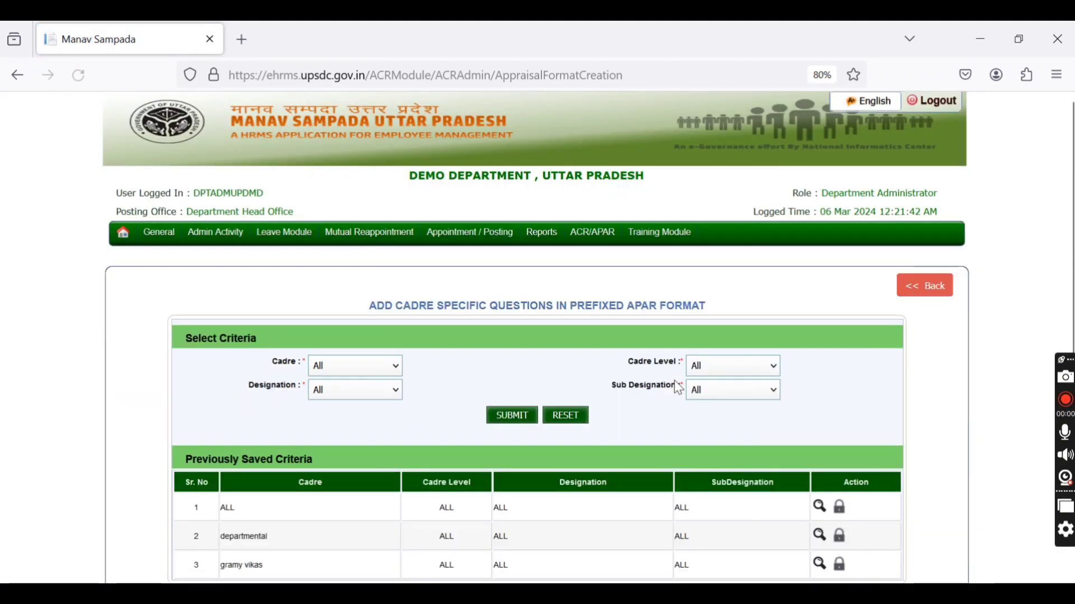
scroll(677, 386, "down", 3)
scroll(677, 387, "up", 1)
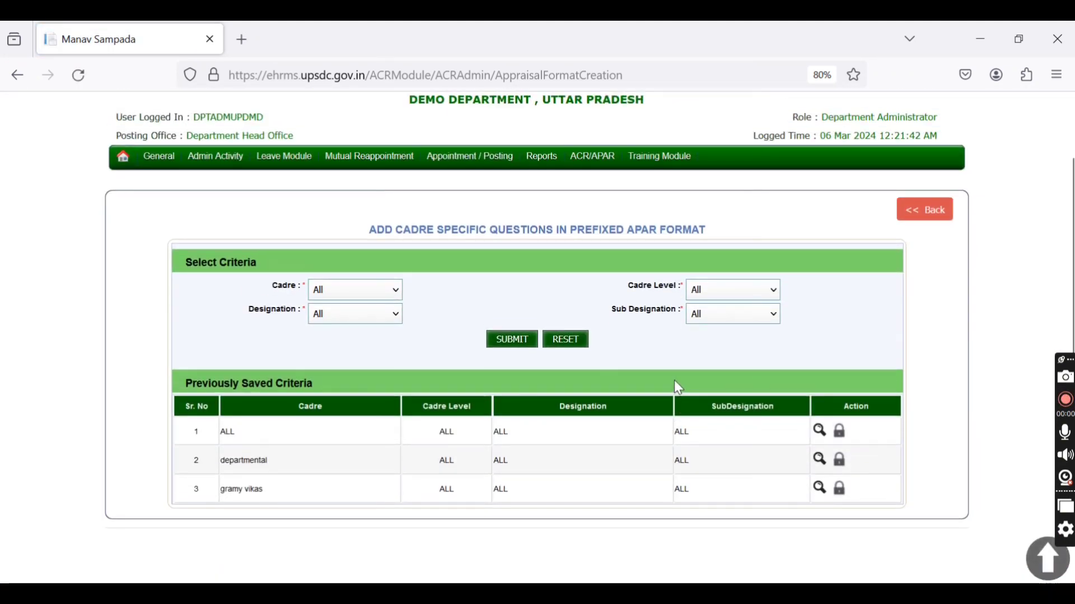